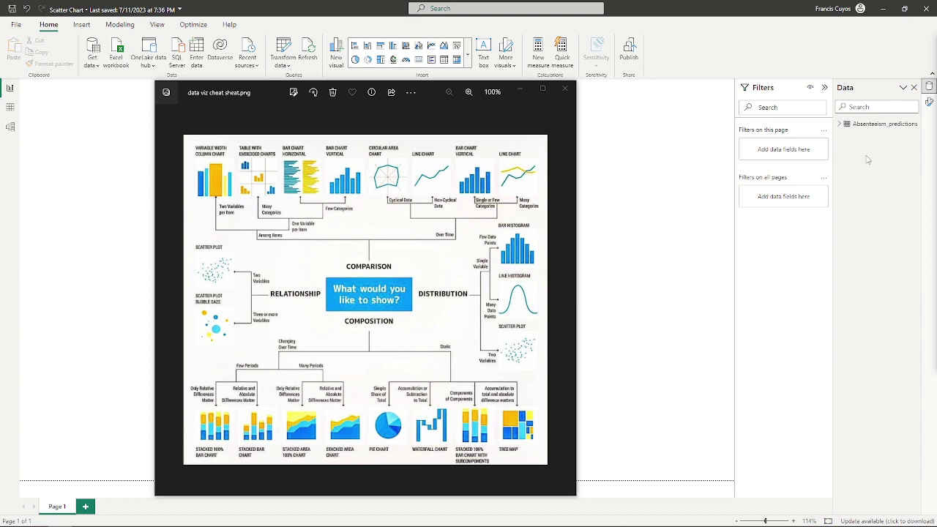
Close the data viz cheat sheet.png image in Microsoft Photos
{"action": "left_click", "coordinate": [564, 87]}
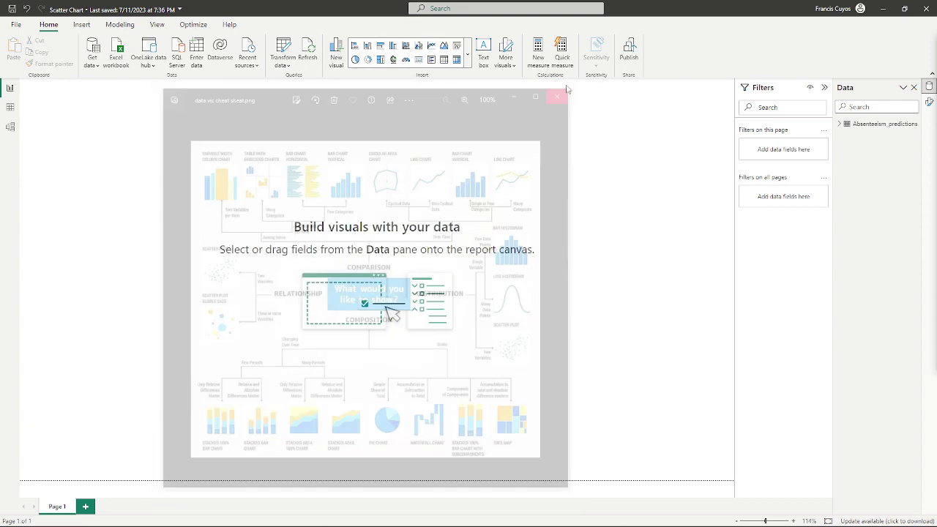
Add a scatter chart visual and stretch it to fill most of the report canvas
{"action": "left_click", "coordinate": [467, 60]}
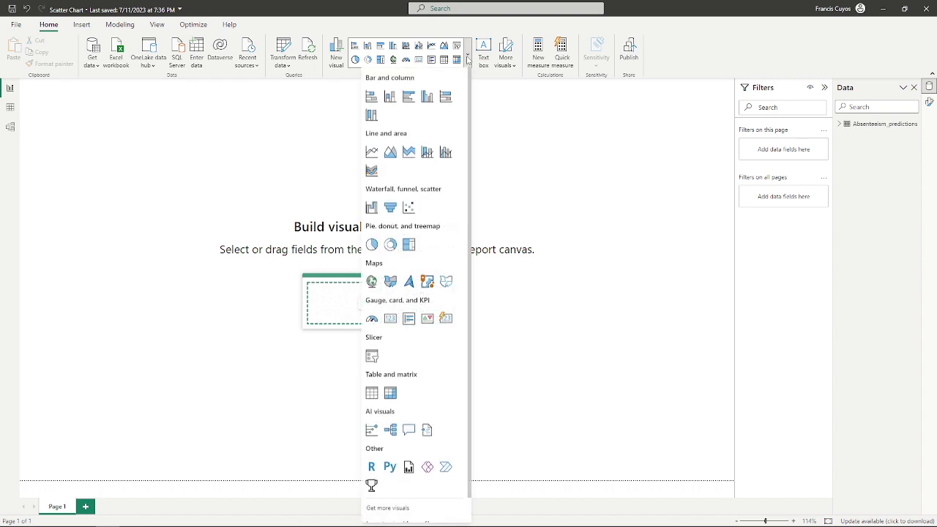
{"action": "left_click", "coordinate": [409, 208]}
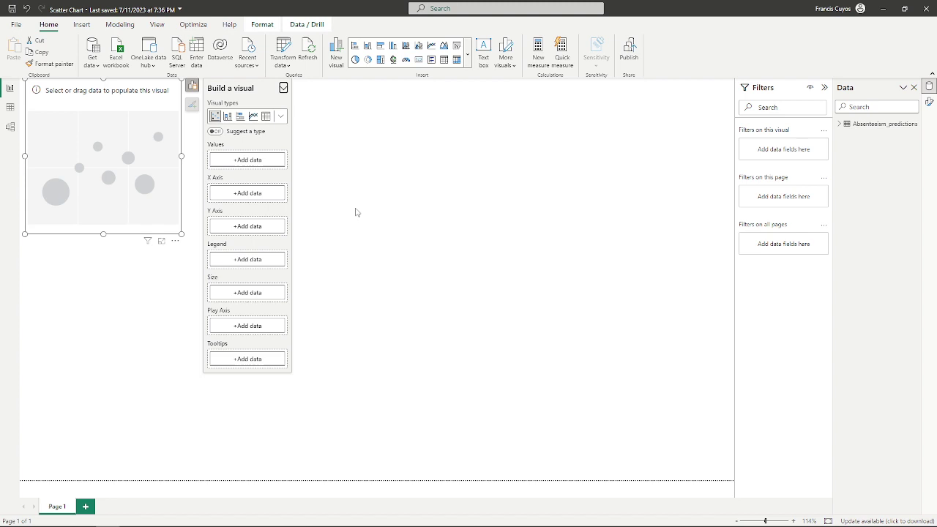
{"action": "left_click_drag", "start_coordinate": [180, 233], "coordinate": [595, 408]}
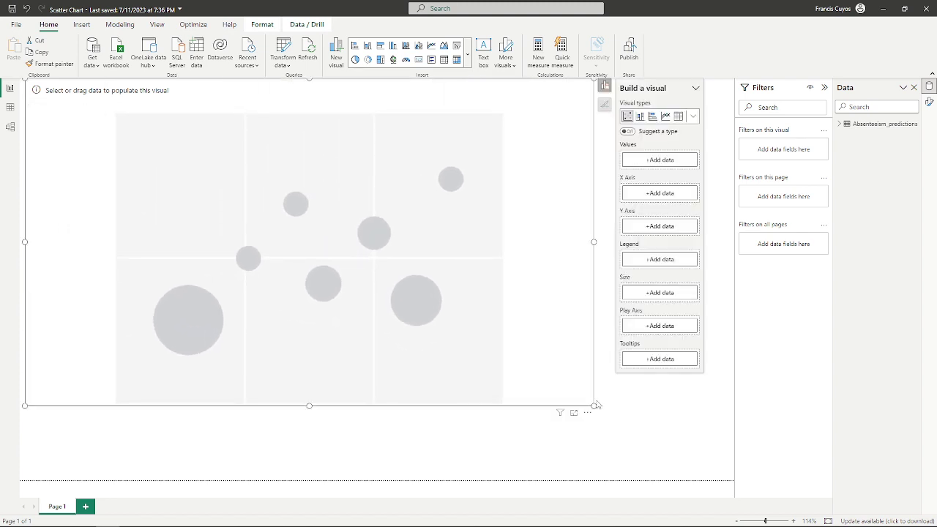
Put Absenteeism_predictions' Probability on the Y axis with Don't summarize aggregation
{"action": "left_click", "coordinate": [841, 124]}
{"action": "left_click_drag", "start_coordinate": [885, 232], "coordinate": [678, 232]}
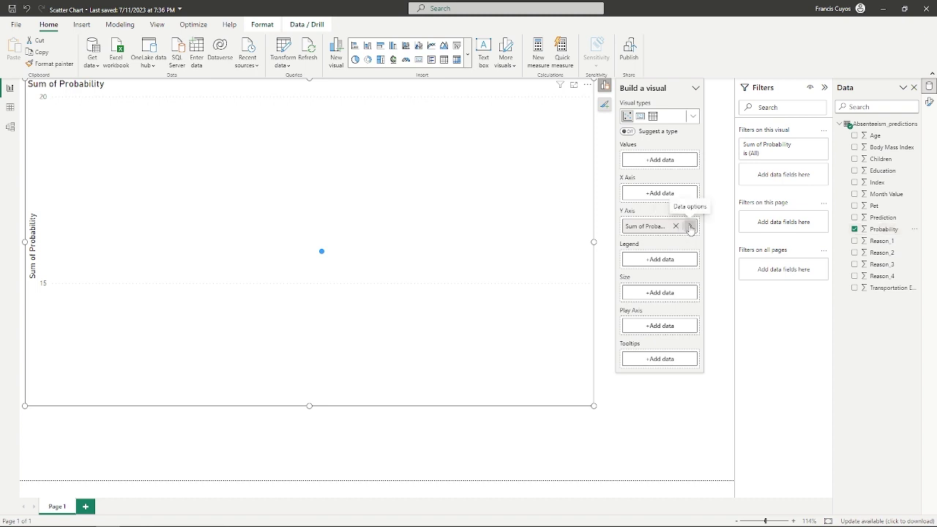
{"action": "left_click", "coordinate": [691, 227]}
{"action": "left_click", "coordinate": [741, 252]}
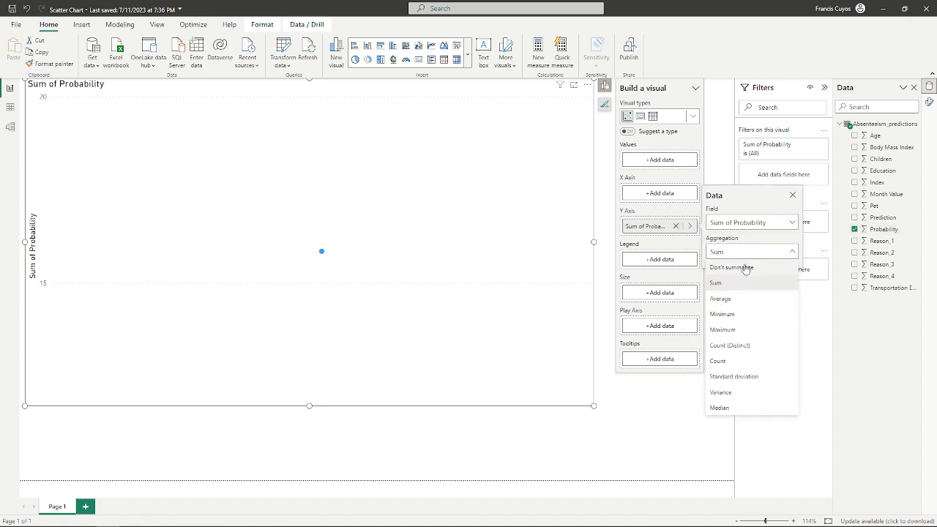
{"action": "left_click", "coordinate": [747, 268]}
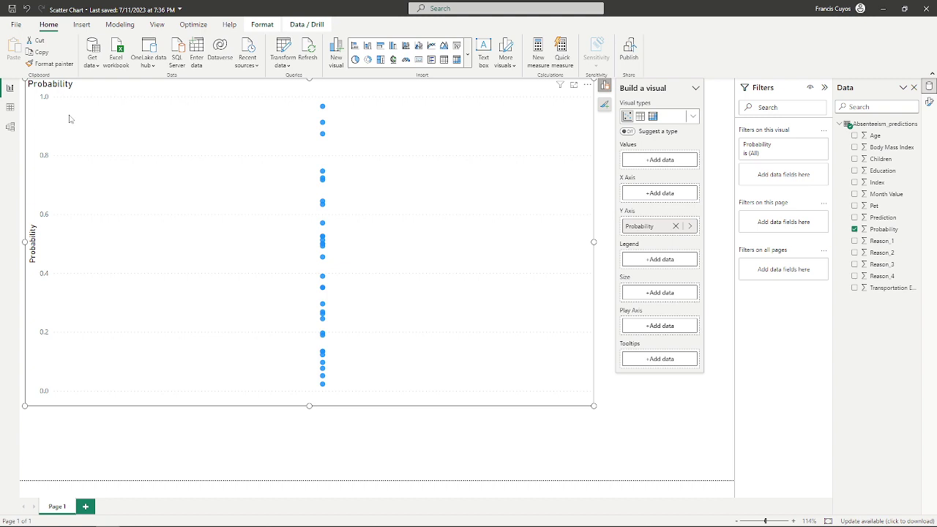
Create a calculated column % Probability = Absenteeism_predictions[Probability] * 100
{"action": "right_click", "coordinate": [868, 129]}
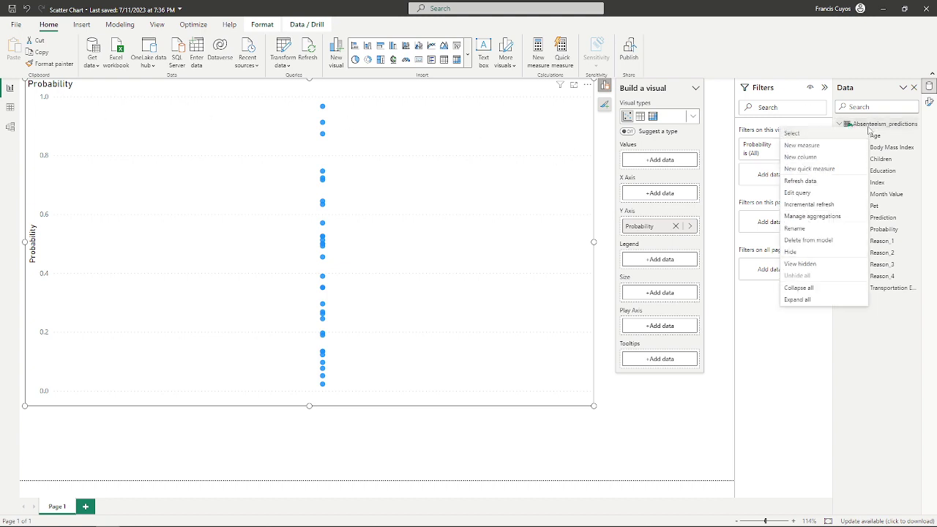
{"action": "left_click", "coordinate": [811, 162]}
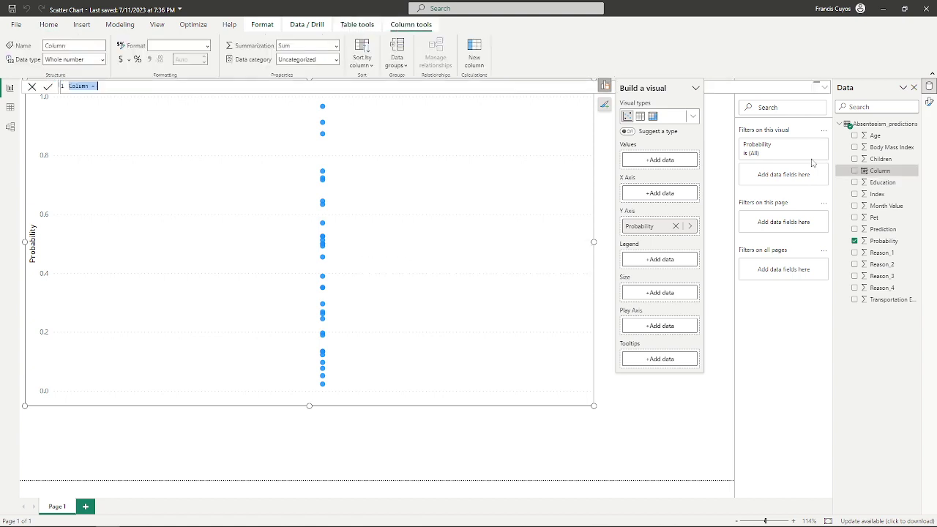
{"action": "type", "text": "% Probability ="}
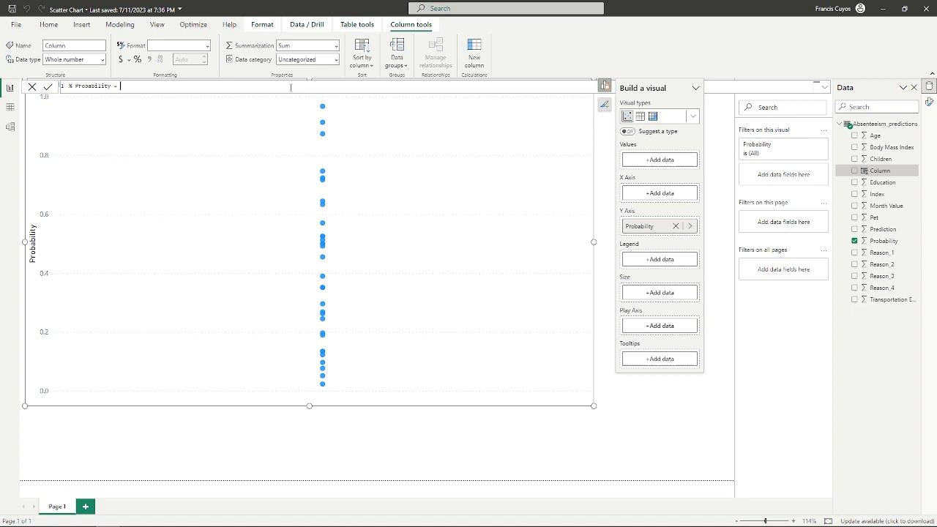
{"action": "type", "text": " prob"}
{"action": "left_click", "coordinate": [243, 95]}
{"action": "type", "text": "* 100"}
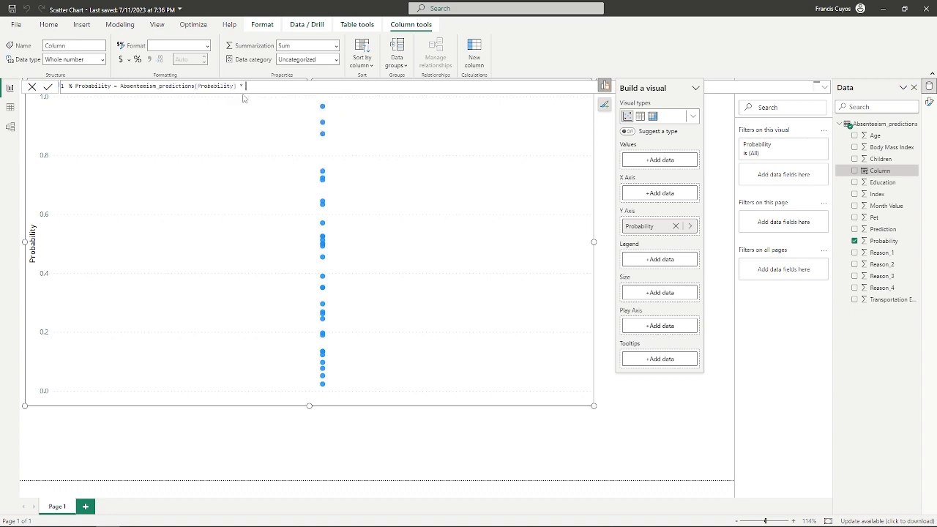
{"action": "key", "text": "Return"}
Replace Probability on the Y axis with % Probability, set to Don't summarize
{"action": "left_click", "coordinate": [855, 241]}
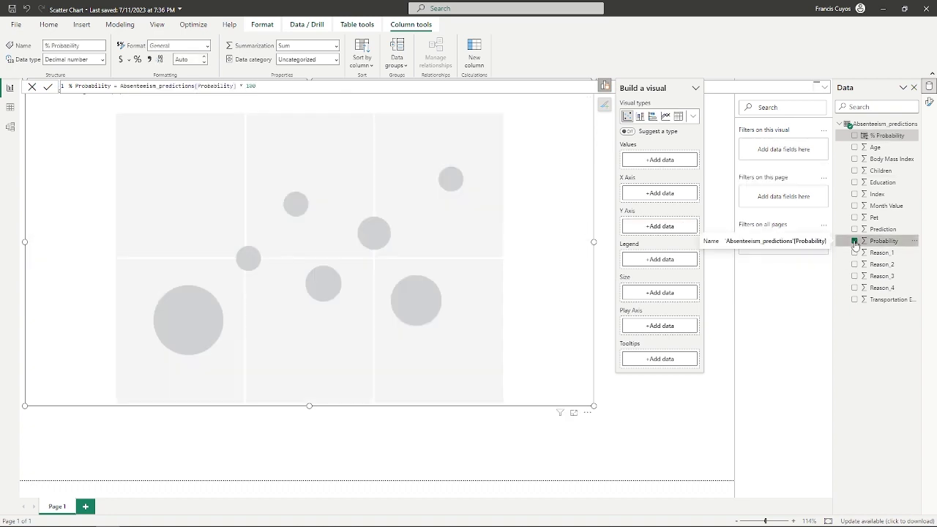
{"action": "left_click_drag", "start_coordinate": [665, 229], "coordinate": [664, 227]}
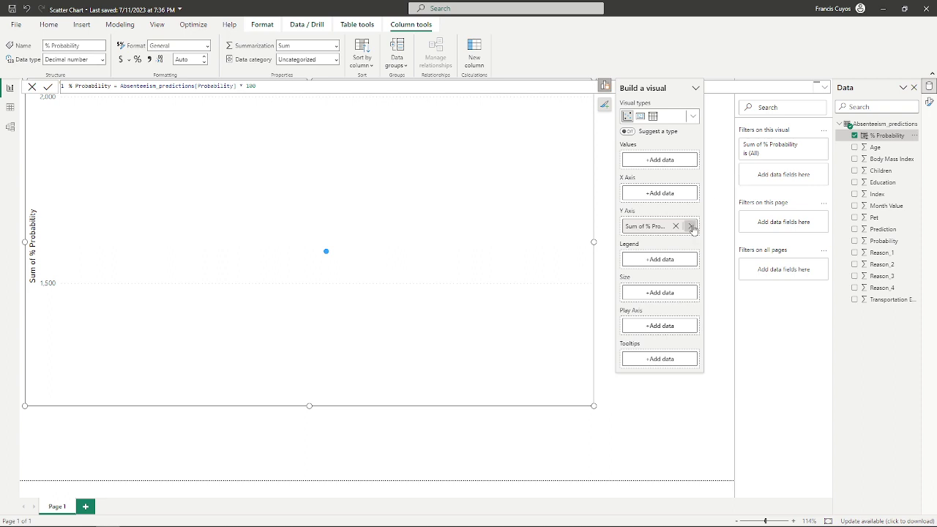
{"action": "left_click", "coordinate": [691, 226]}
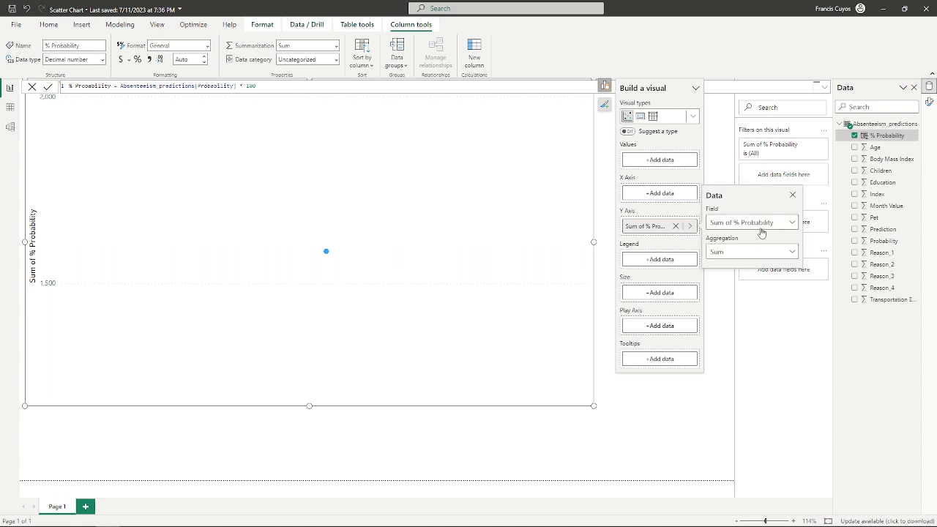
{"action": "left_click", "coordinate": [775, 251]}
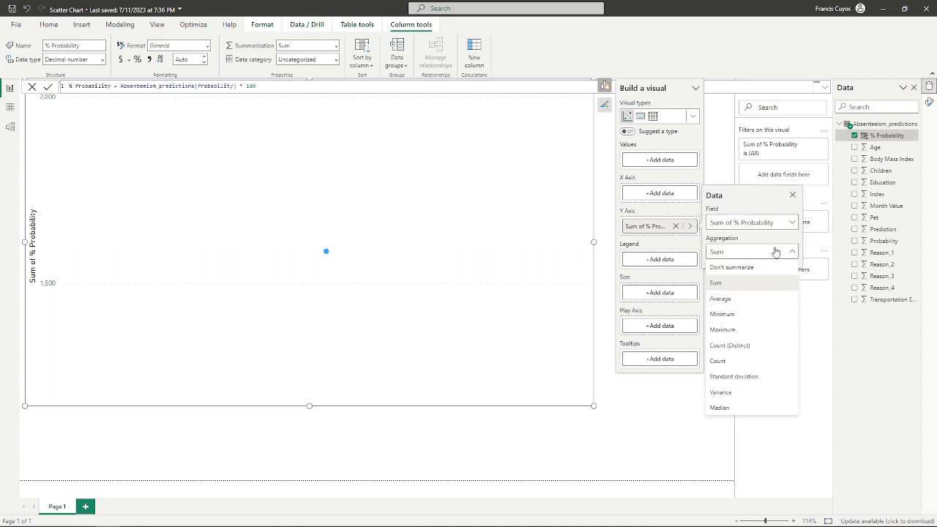
{"action": "left_click", "coordinate": [729, 268]}
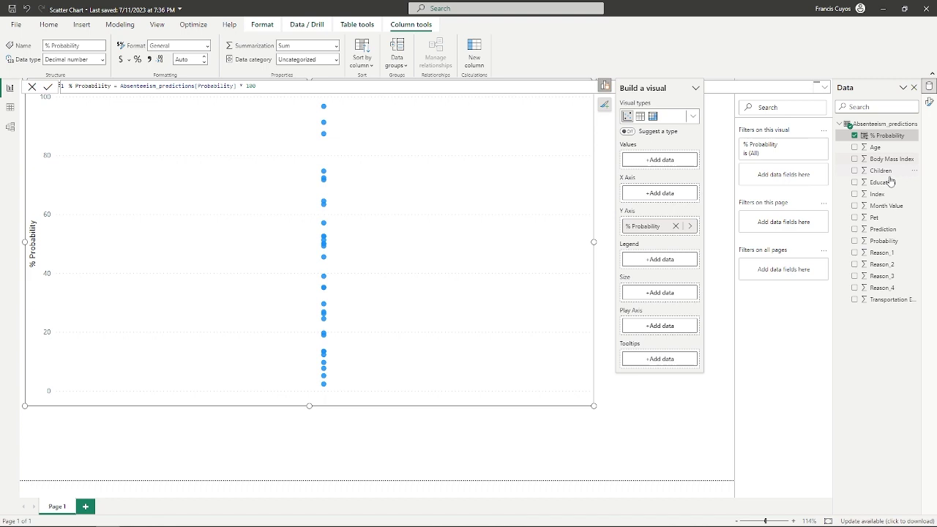
Put Transportation Expense on the X axis with Don't summarize aggregation
{"action": "left_click_drag", "start_coordinate": [882, 299], "coordinate": [666, 196]}
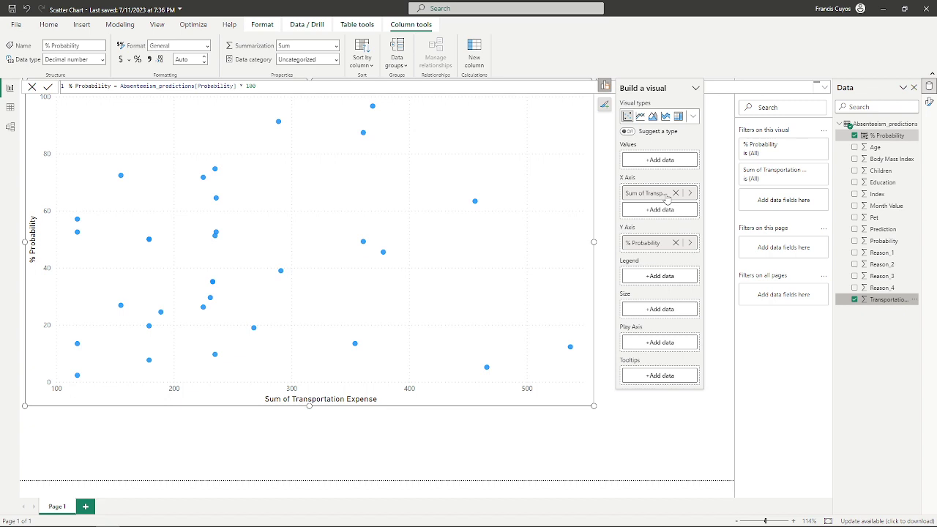
{"action": "left_click", "coordinate": [689, 193]}
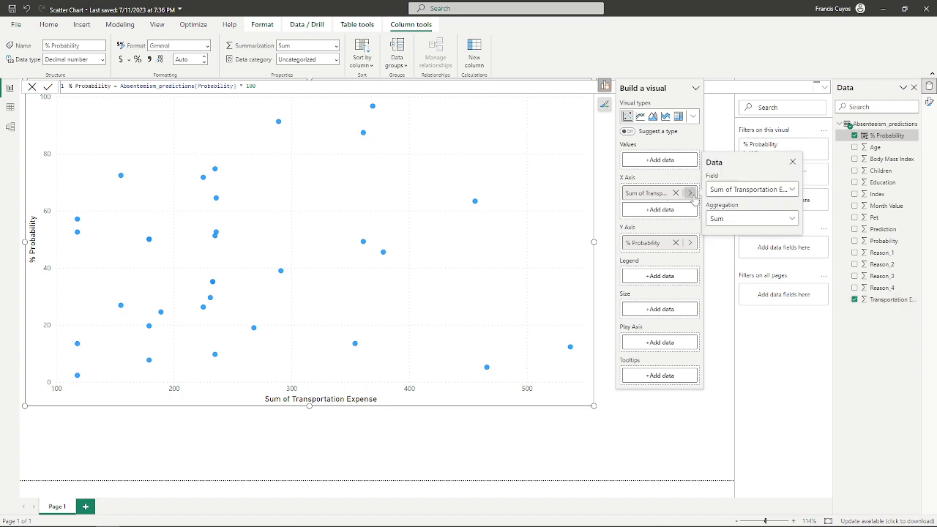
{"action": "left_click", "coordinate": [740, 219]}
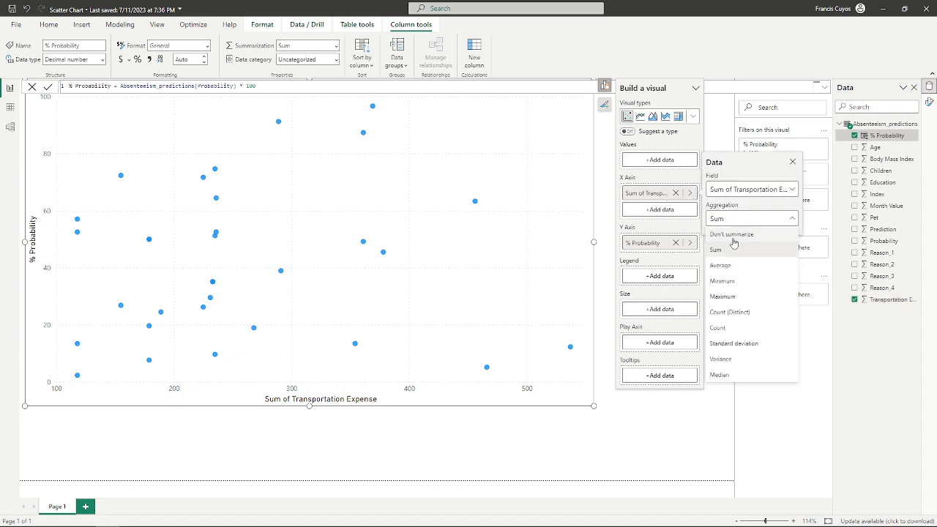
{"action": "left_click", "coordinate": [732, 236]}
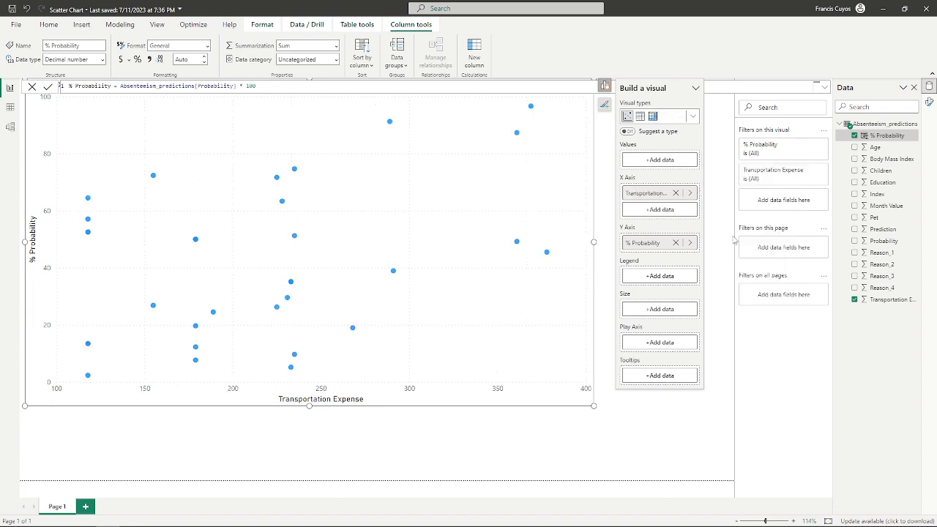
Replace 'and %' with 'vs' in the chart title, making it 'Transportation Expense vs Probability'
{"action": "left_click", "coordinate": [604, 104]}
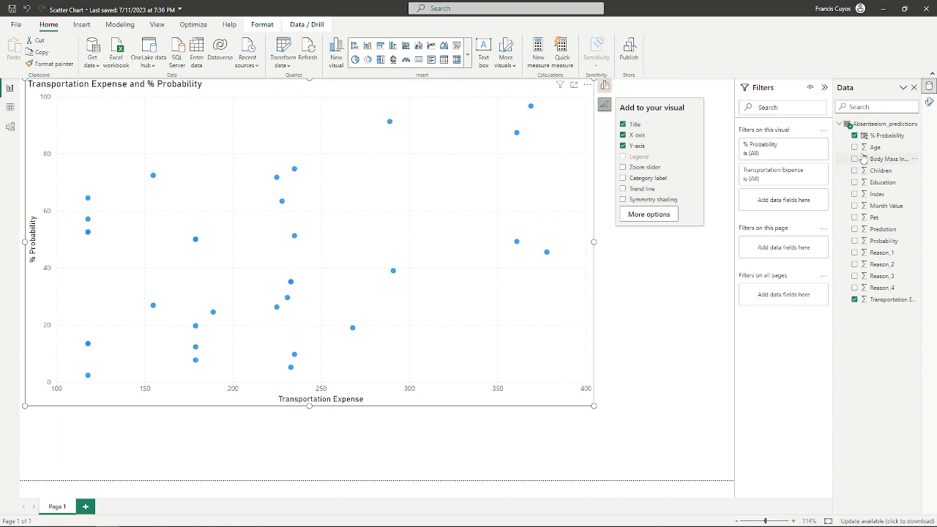
{"action": "left_click", "coordinate": [655, 214]}
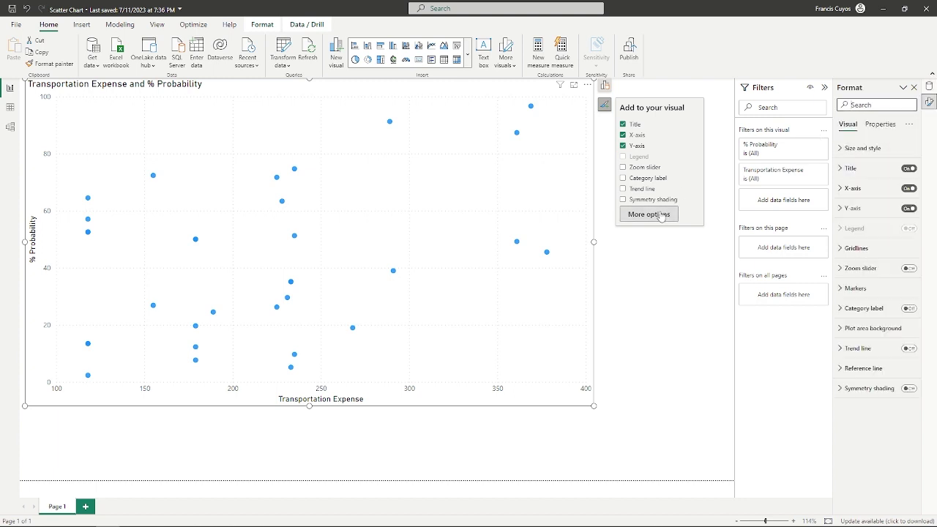
{"action": "left_click", "coordinate": [851, 169]}
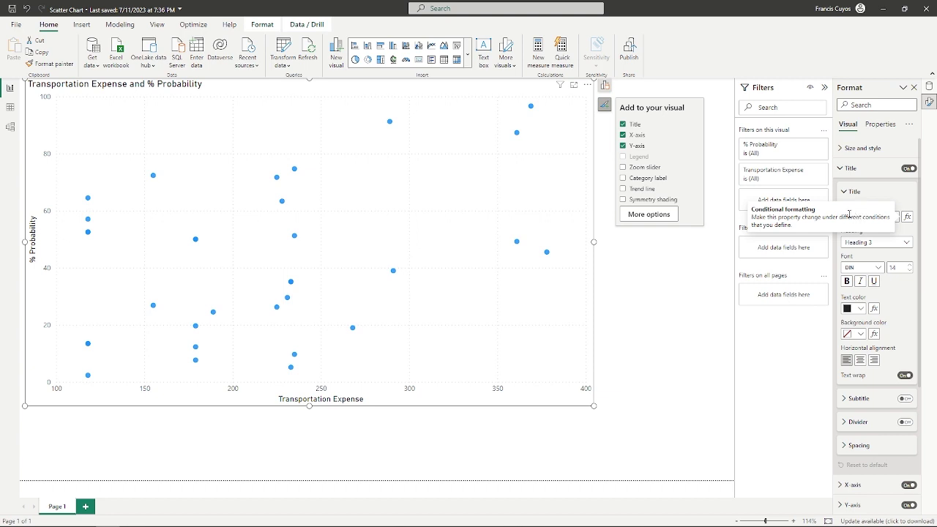
{"action": "triple_click", "coordinate": [896, 218]}
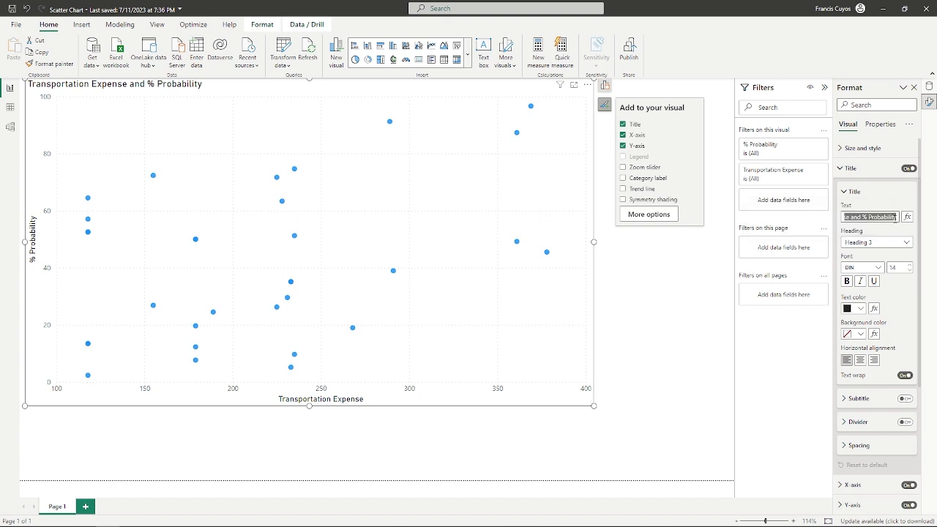
{"action": "left_click_drag", "start_coordinate": [853, 217], "coordinate": [867, 218]}
{"action": "type", "text": "vs"}
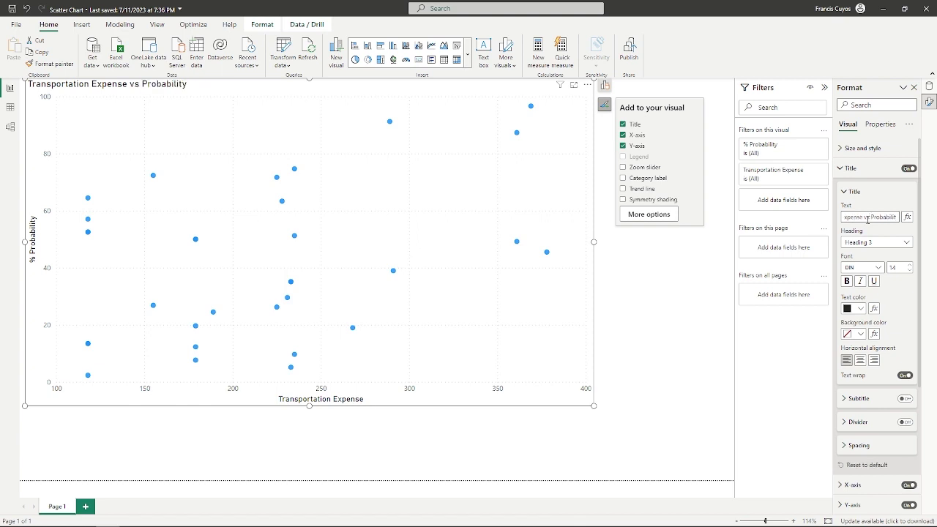
{"action": "left_click", "coordinate": [530, 209]}
Switch on the scatter chart's trend line in the Format pane
{"action": "scroll", "coordinate": [878, 308], "scroll_direction": "down", "scroll_amount": 3}
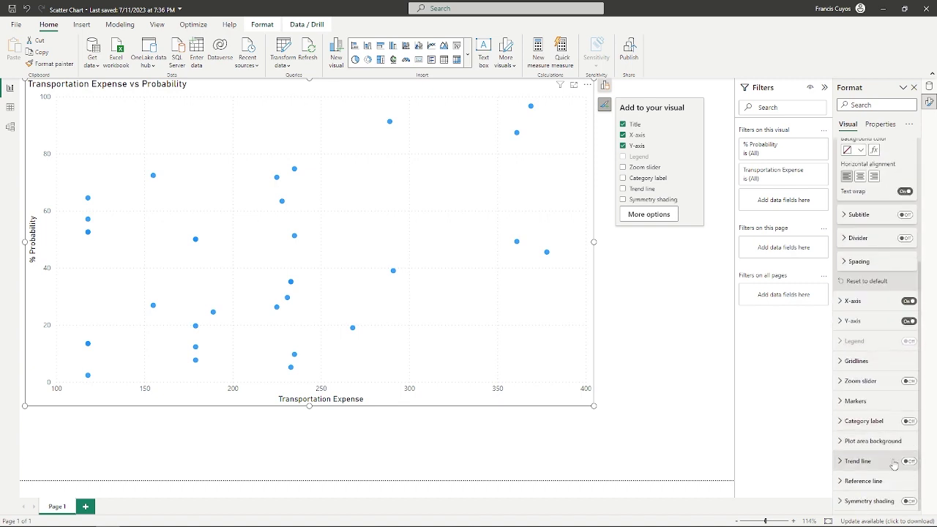
{"action": "left_click", "coordinate": [910, 461]}
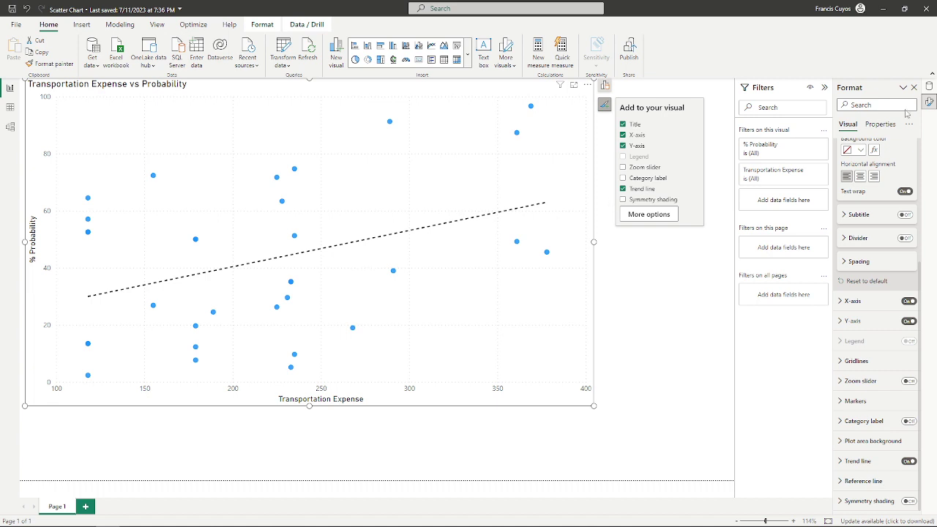
{"action": "left_click", "coordinate": [929, 86]}
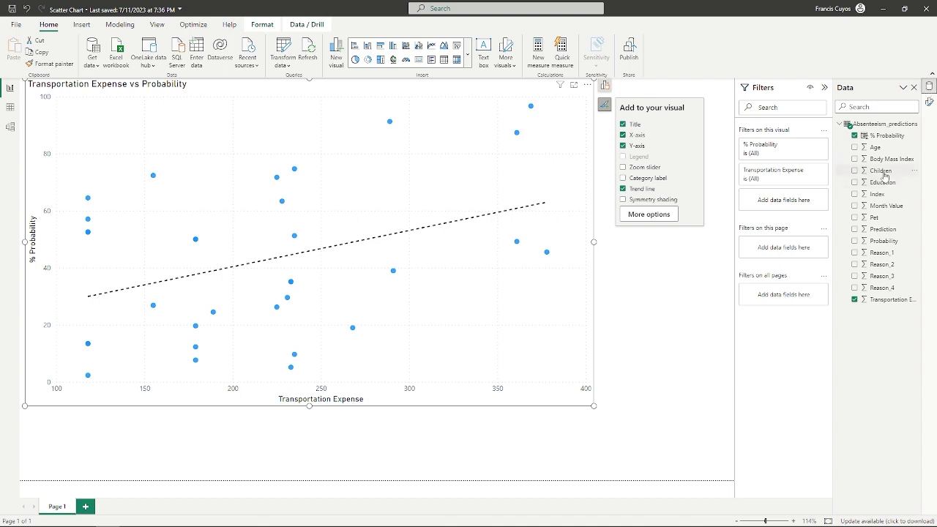
Place the Children field in the Size well so points become bubbles
{"action": "mouse_move", "coordinate": [872, 172]}
{"action": "left_mouse_down"}
{"action": "mouse_move", "coordinate": [883, 160]}
{"action": "mouse_move", "coordinate": [888, 171]}
{"action": "left_mouse_up"}
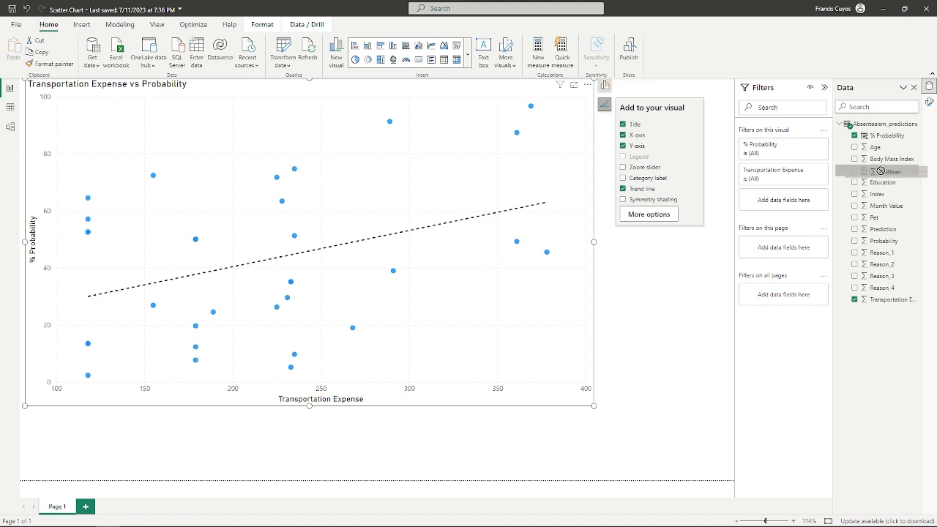
{"action": "left_click", "coordinate": [605, 86]}
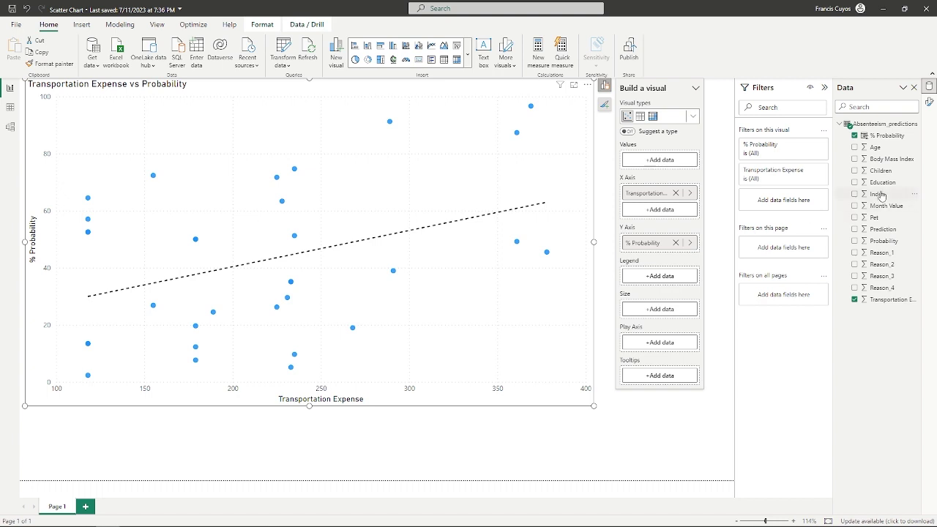
{"action": "left_click_drag", "start_coordinate": [880, 170], "coordinate": [661, 309]}
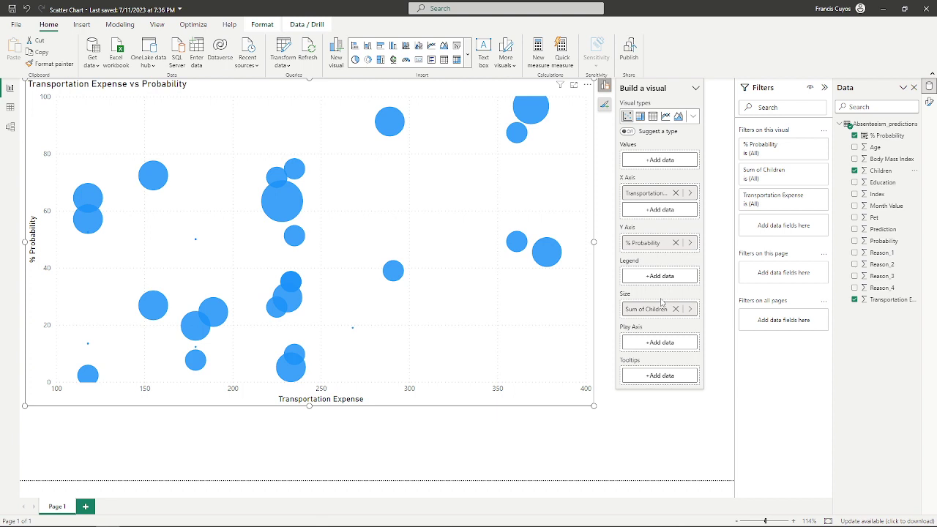
Change the Size field's aggregation from Sum to Maximum of Children
{"action": "left_click", "coordinate": [689, 309]}
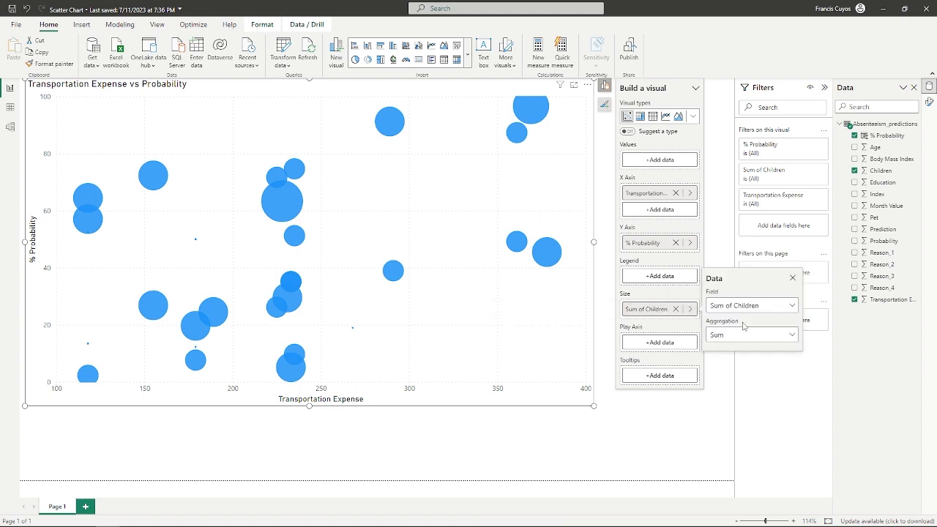
{"action": "left_click", "coordinate": [748, 339]}
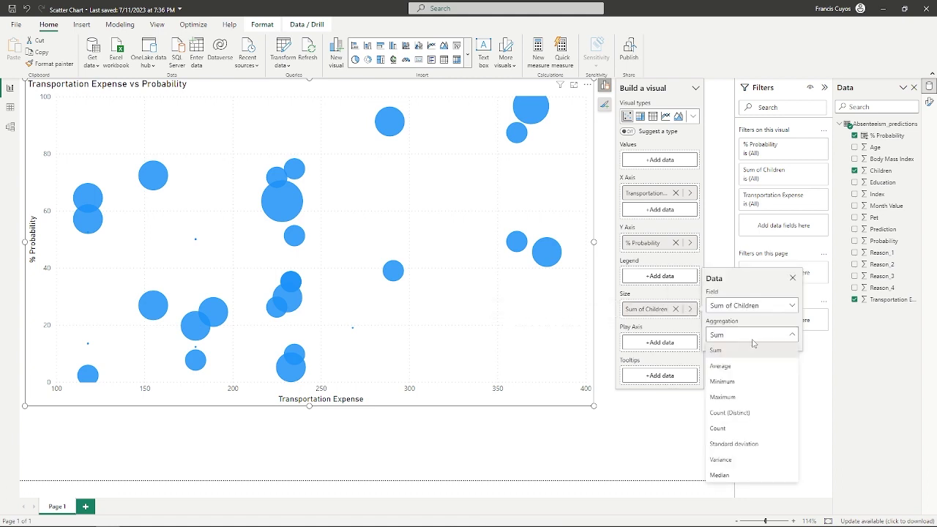
{"action": "left_click", "coordinate": [725, 399]}
{"action": "mouse_move", "coordinate": [540, 116]}
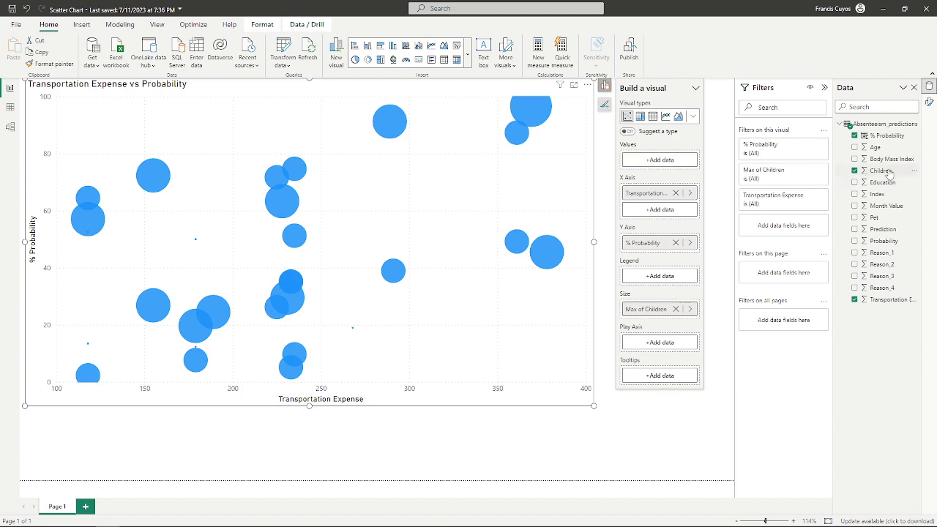
Color bubbles by Children via the Legend well and highlight the 0-children entry
{"action": "left_click_drag", "start_coordinate": [888, 173], "coordinate": [666, 277]}
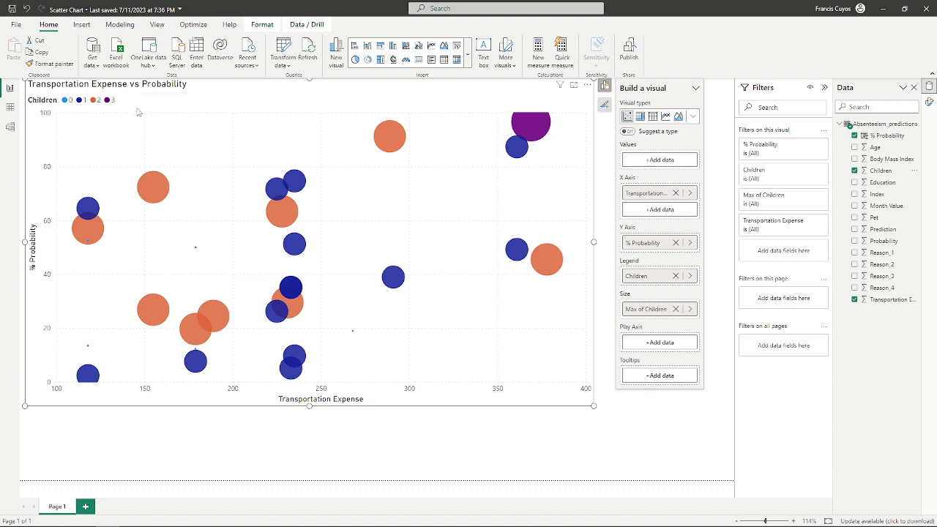
{"action": "left_click", "coordinate": [67, 101]}
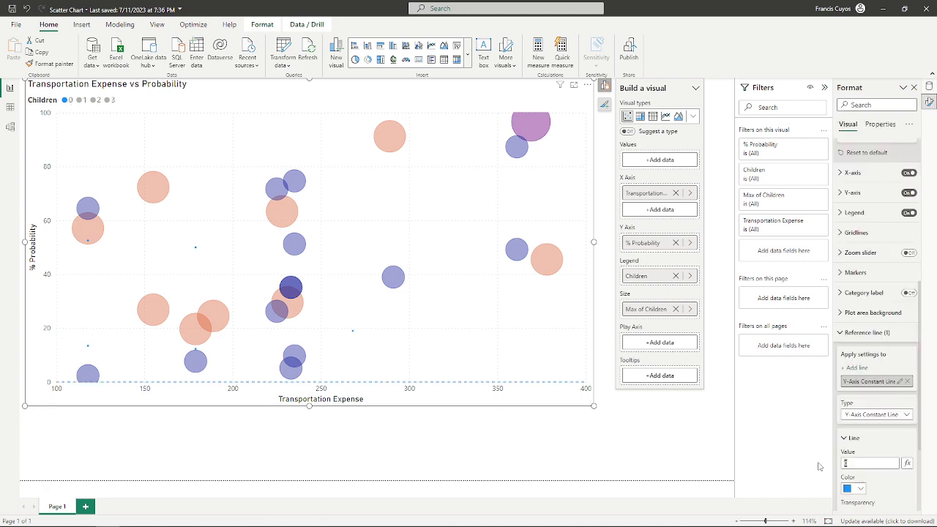
Set the Y-axis constant line value to 65, then replace it with 60
{"action": "type", "text": "65"}
{"action": "key", "text": "Return"}
{"action": "type", "text": "60"}
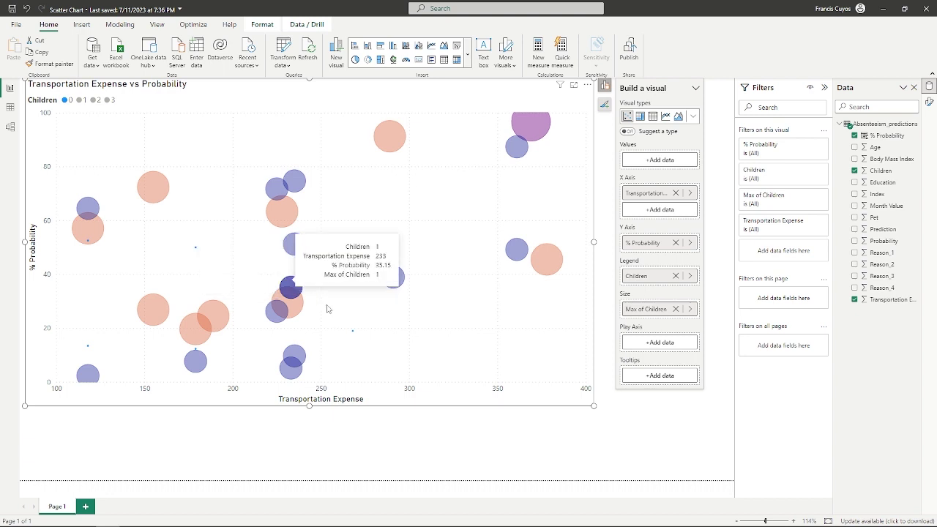
{"action": "mouse_move", "coordinate": [352, 336]}
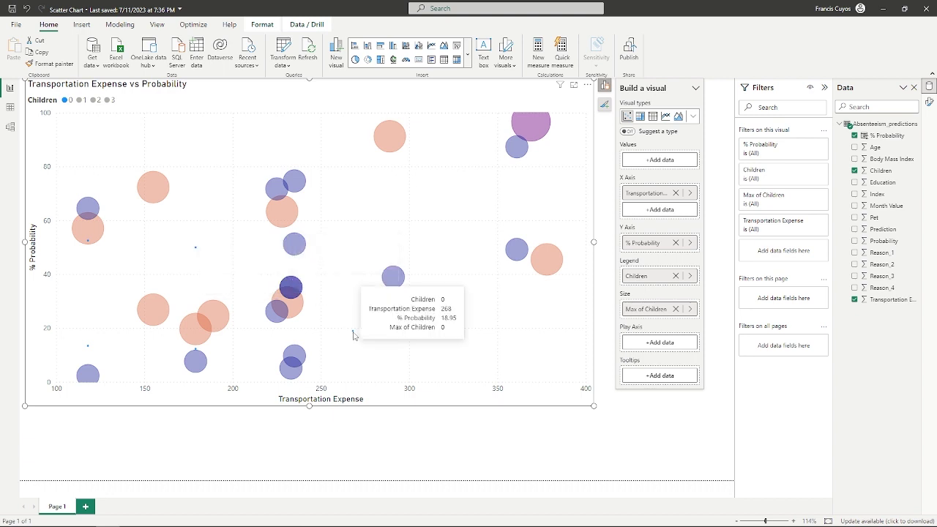
Highlight the Children 3 category from the legend and view the purple bubble's tooltip
{"action": "left_click", "coordinate": [108, 101]}
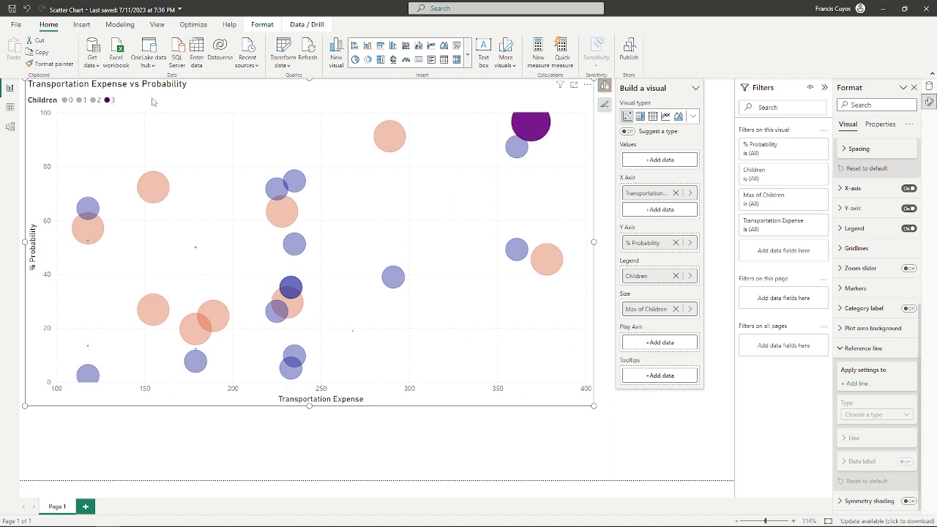
{"action": "mouse_move", "coordinate": [532, 125]}
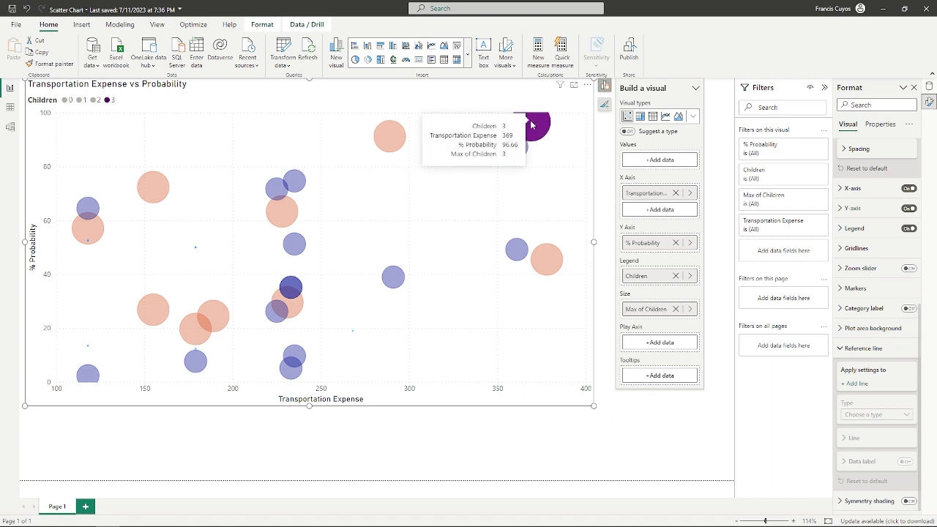